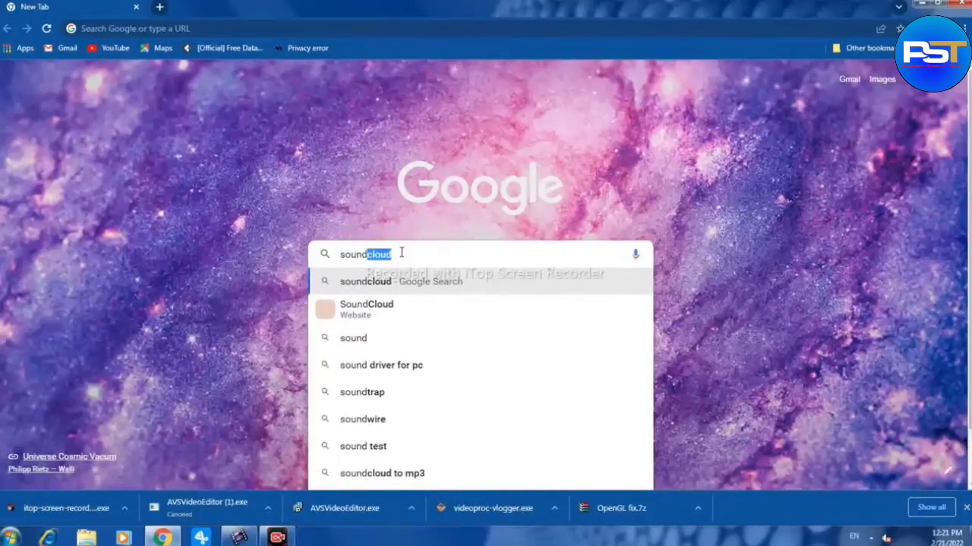
Step: Search Google for "sound driver for windows 7 64-bit"
type("dr")
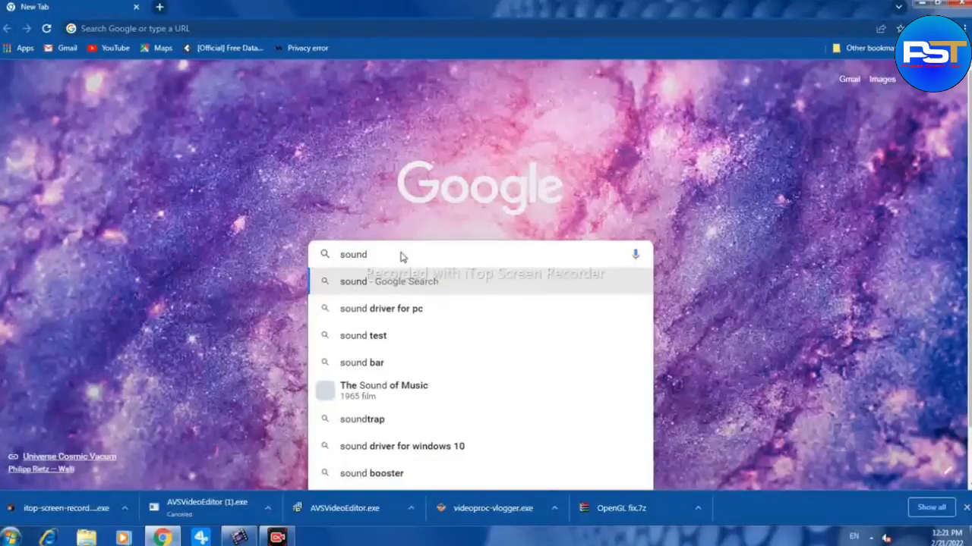
type("iver")
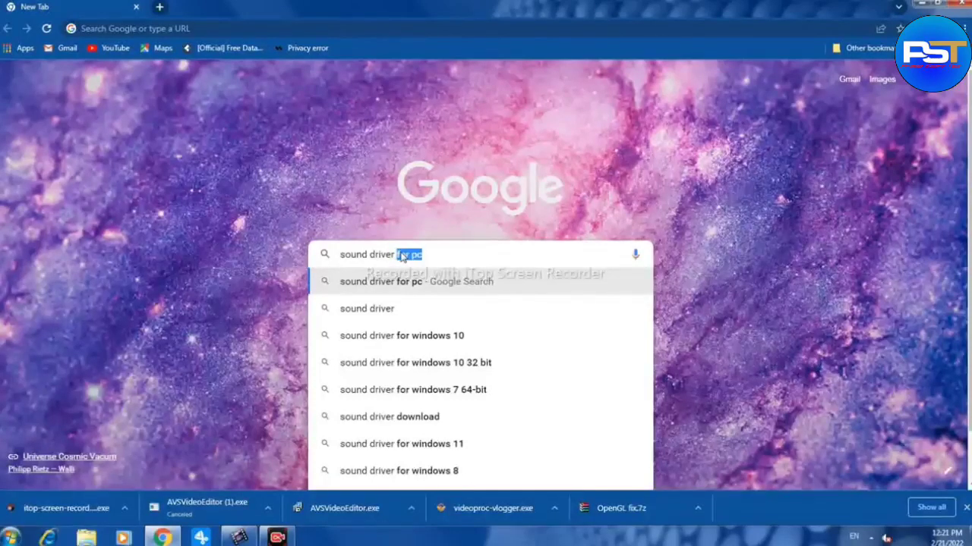
type(" for")
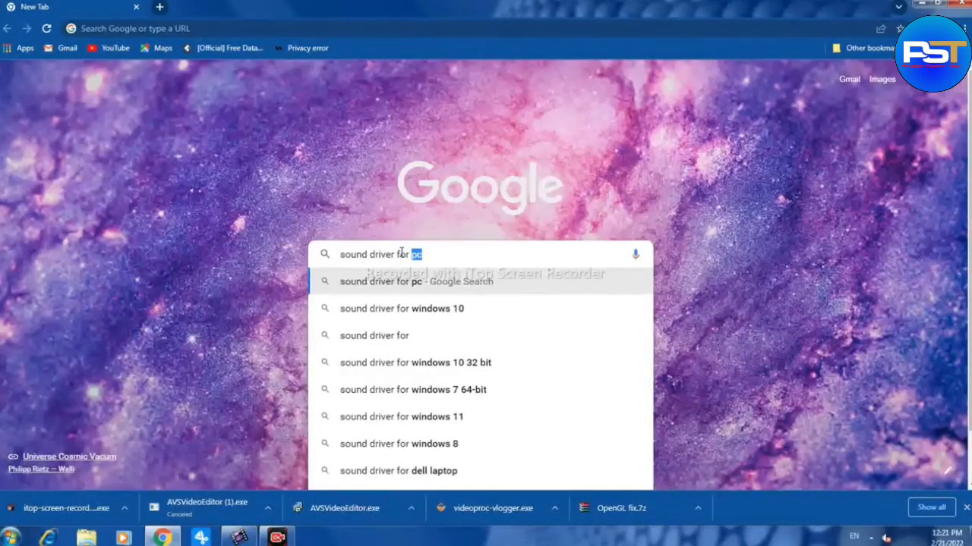
type(" windo")
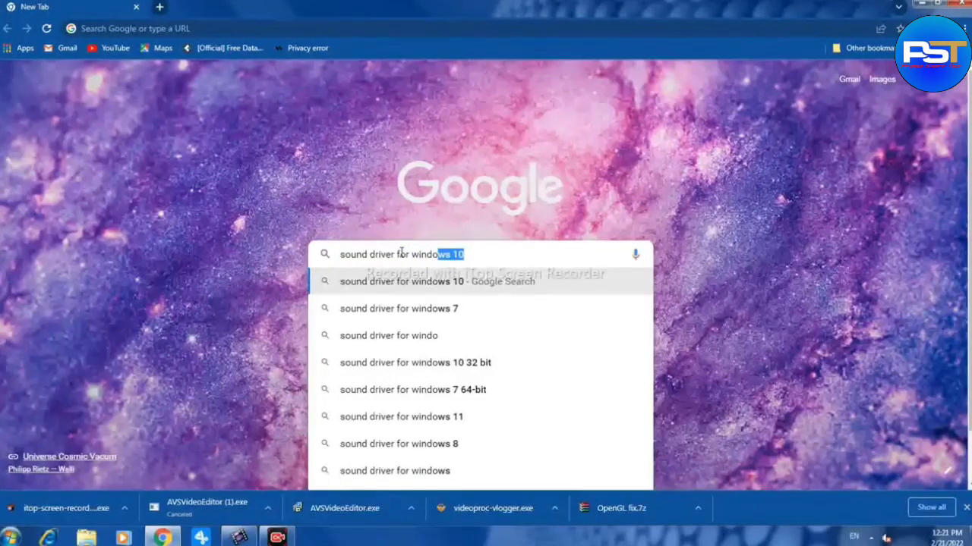
type("ws 7 64-bit")
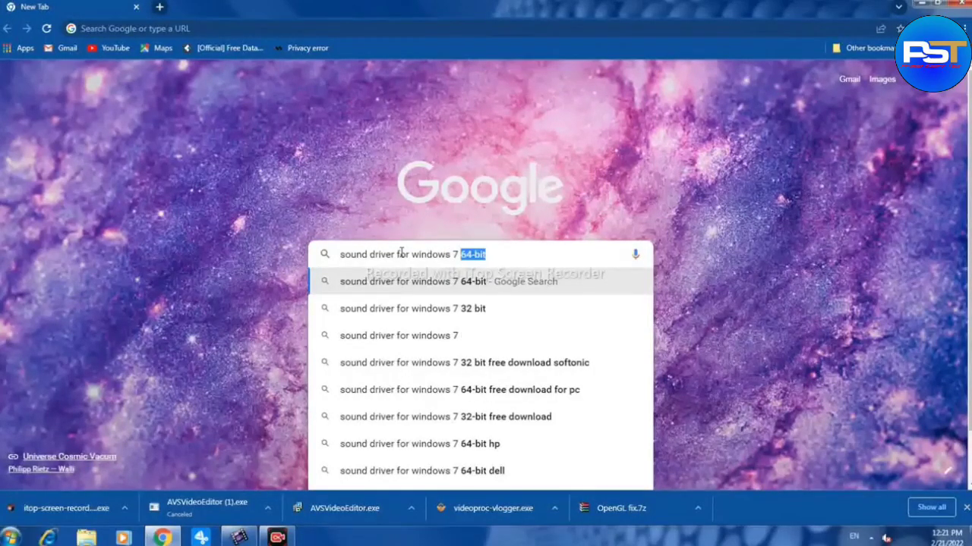
key("Return")
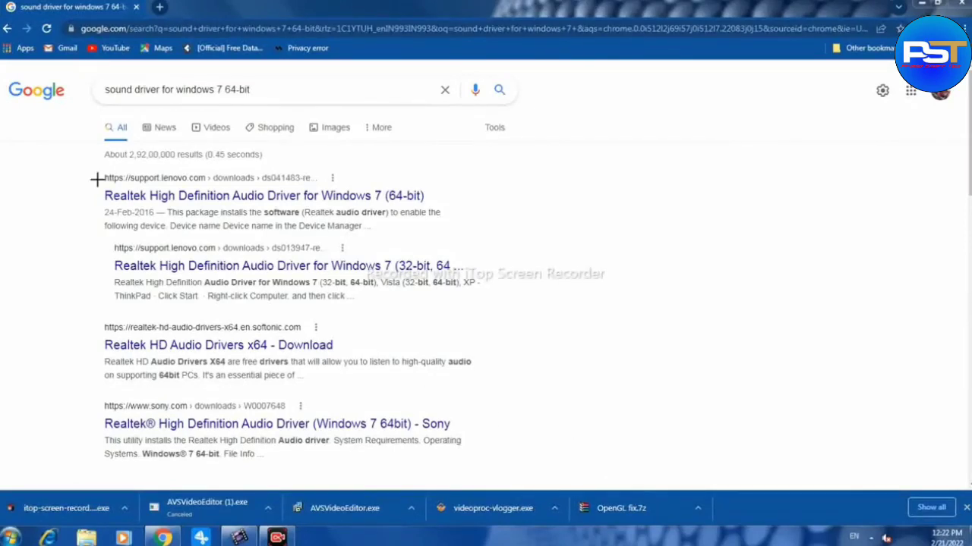
mouse_move(97, 184)
left_mouse_down()
mouse_move(136, 200)
mouse_move(261, 201)
left_mouse_up()
left_click_drag(342, 200, 440, 203)
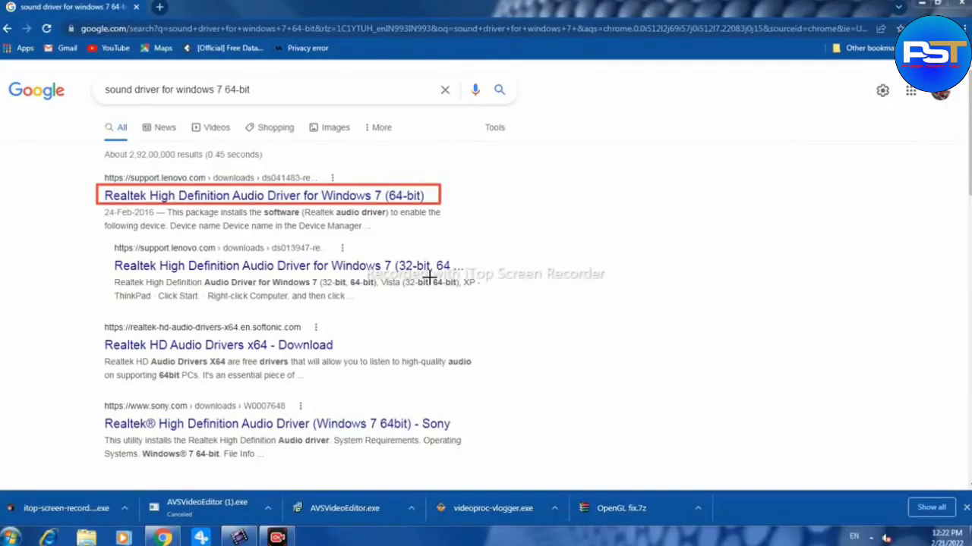
mouse_move(109, 253)
left_mouse_down()
mouse_move(117, 268)
mouse_move(282, 284)
mouse_move(466, 278)
left_mouse_up()
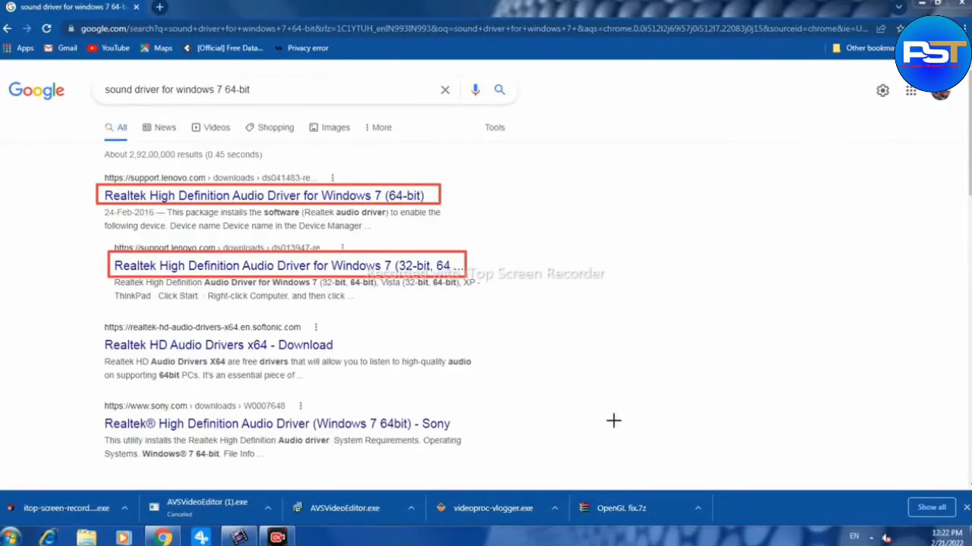
left_click(758, 516)
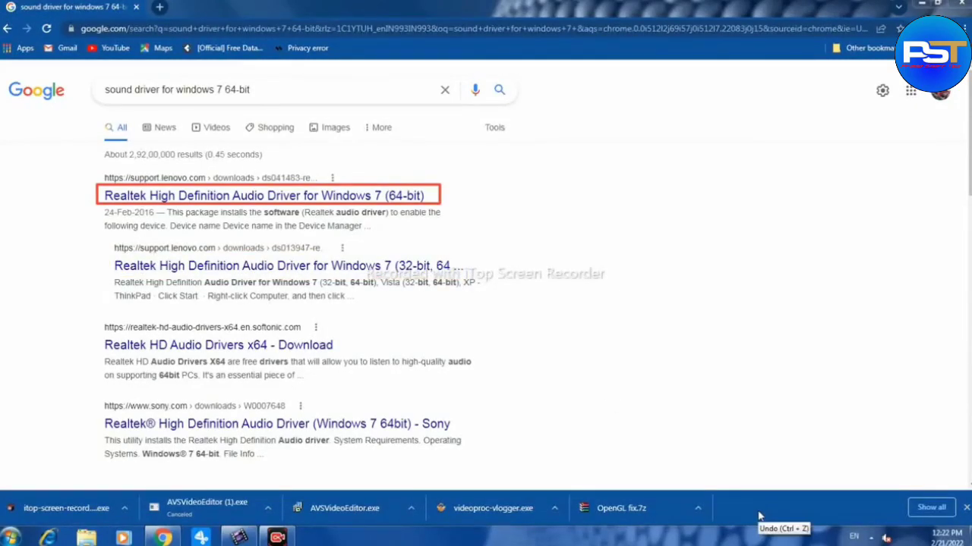
left_click(759, 515)
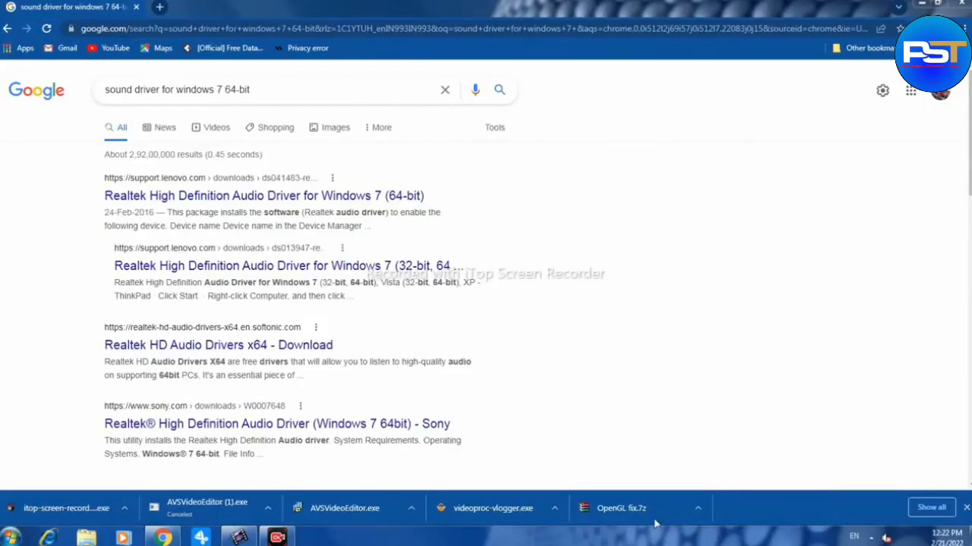
Step: Open the Lenovo support result "Realtek High Definition Audio Driver for Windows 7 (64-bit)" and go to its individual downloads
left_click(263, 196)
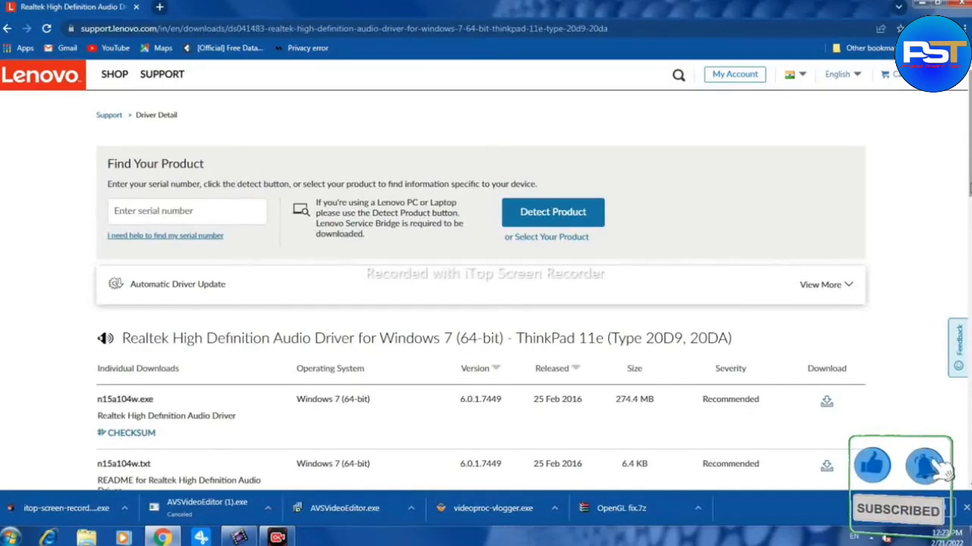
left_click_drag(969, 190, 969, 225)
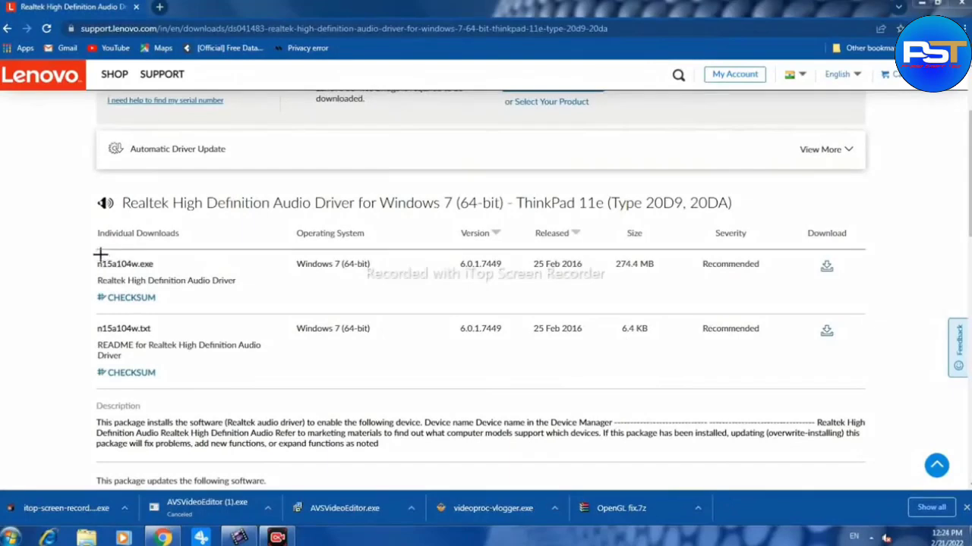
left_click_drag(290, 263, 402, 281)
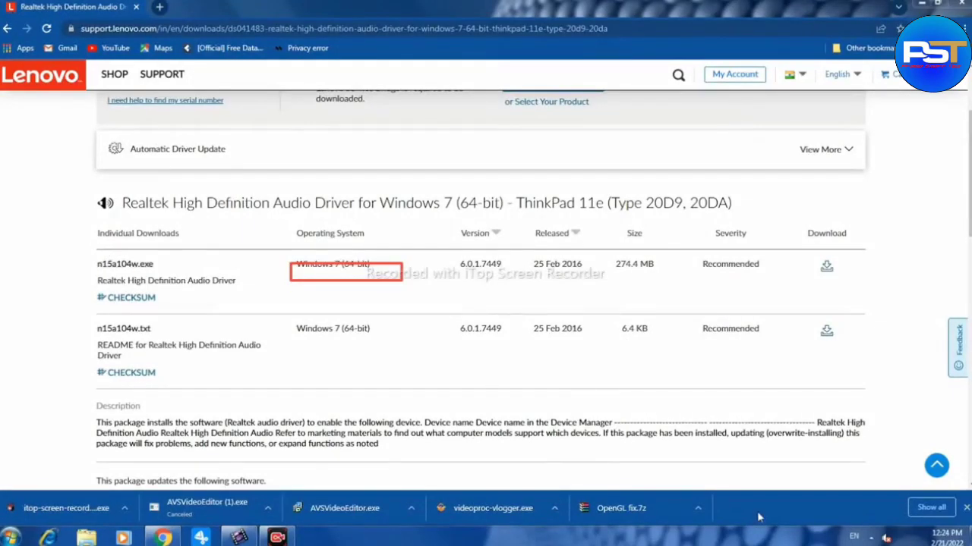
left_click_drag(284, 246, 388, 282)
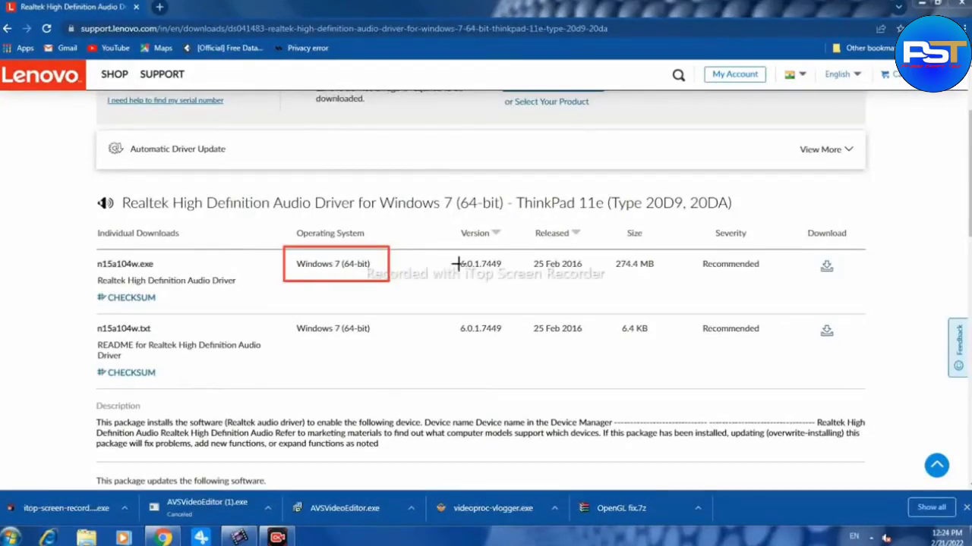
mouse_move(806, 250)
left_mouse_down()
mouse_move(836, 292)
mouse_move(863, 288)
left_mouse_up()
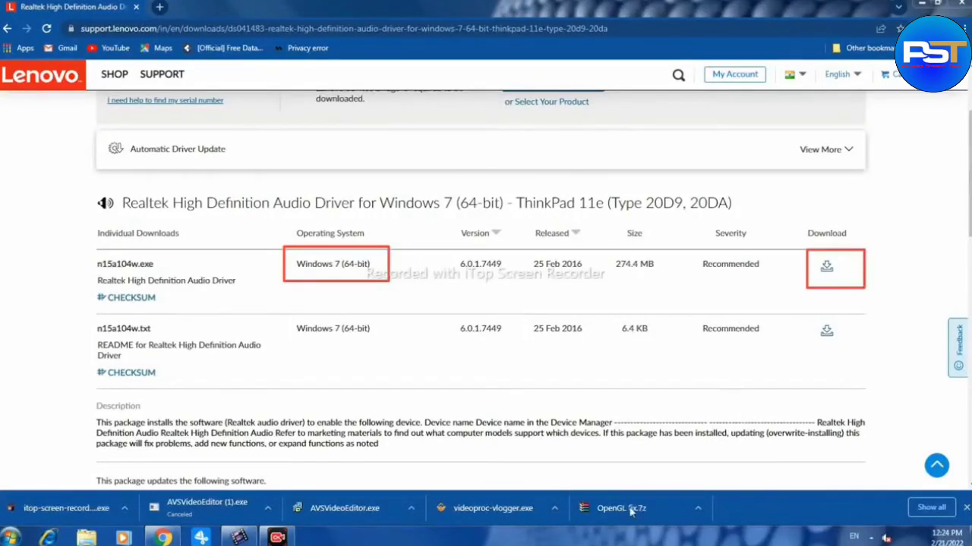
key("ctrl+z")
key("ctrl+z")
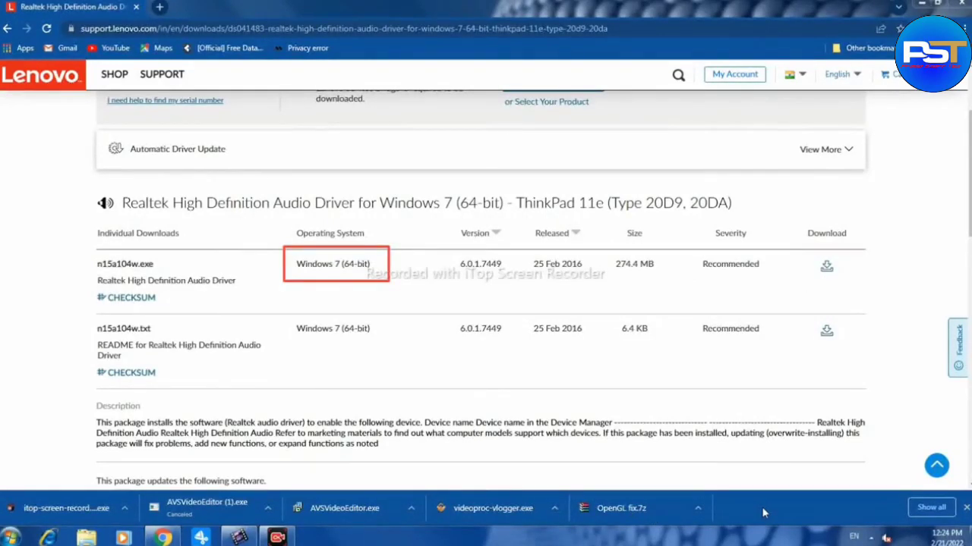
mouse_move(803, 253)
left_mouse_down()
mouse_move(805, 278)
mouse_move(830, 288)
mouse_move(863, 284)
left_mouse_up()
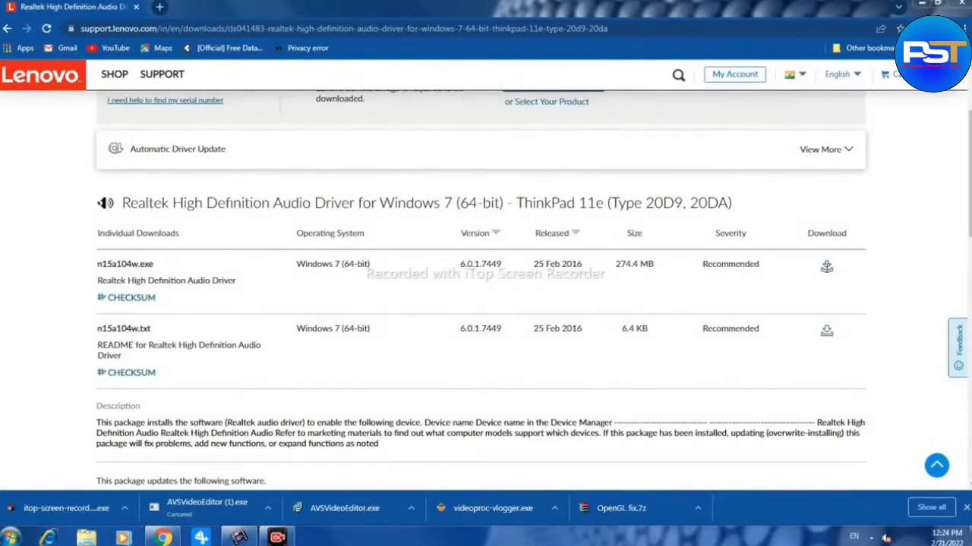
Step: Download the Windows 7 (64-bit) Realtek audio driver installer n15a104w.exe
left_click(826, 270)
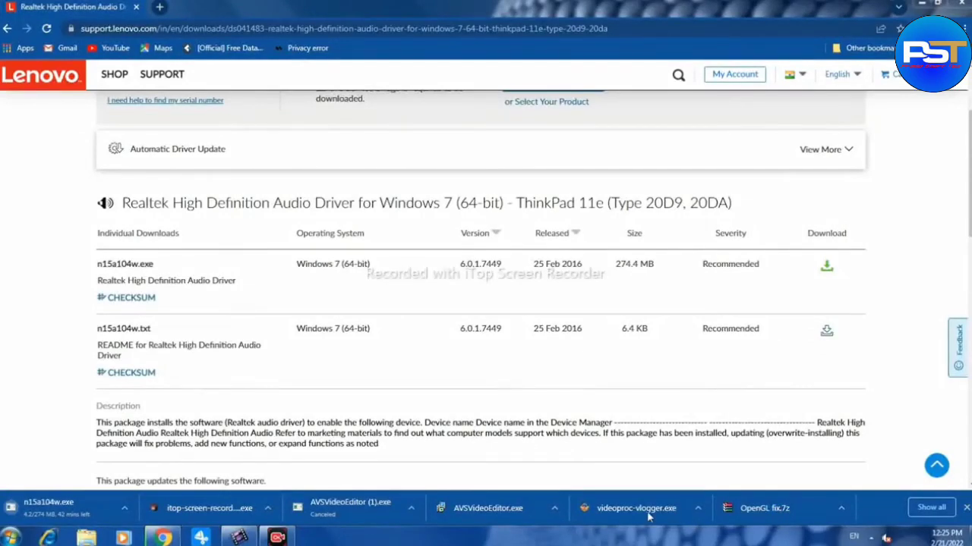
mouse_move(1, 490)
left_mouse_down()
mouse_move(26, 536)
mouse_move(140, 524)
left_mouse_up()
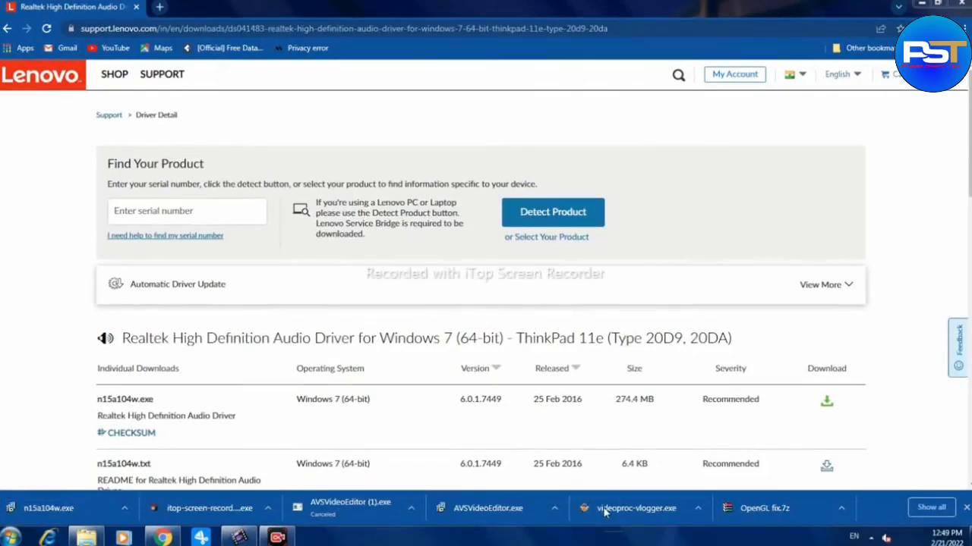
Step: Show the downloaded n15a104w.exe file in its folder
left_click(124, 508)
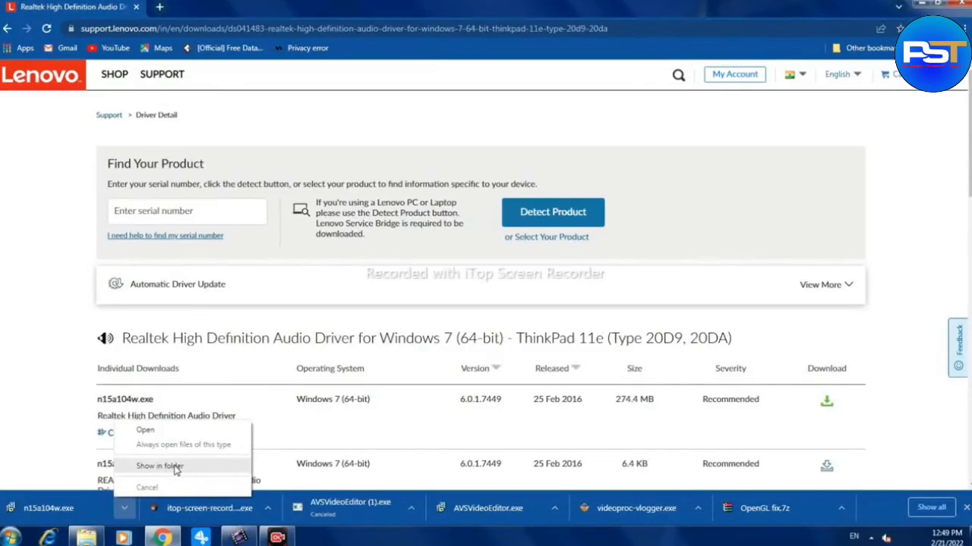
left_click(176, 467)
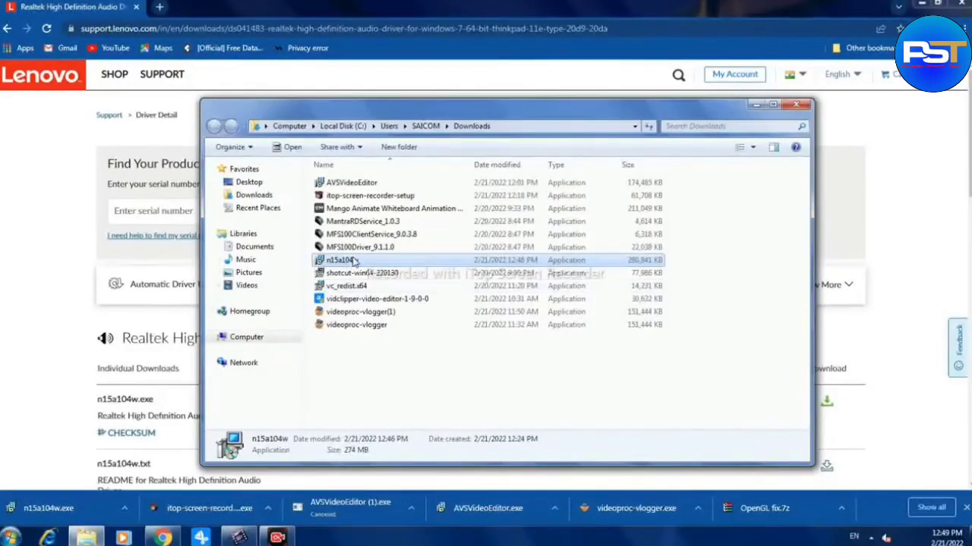
left_click(782, 513)
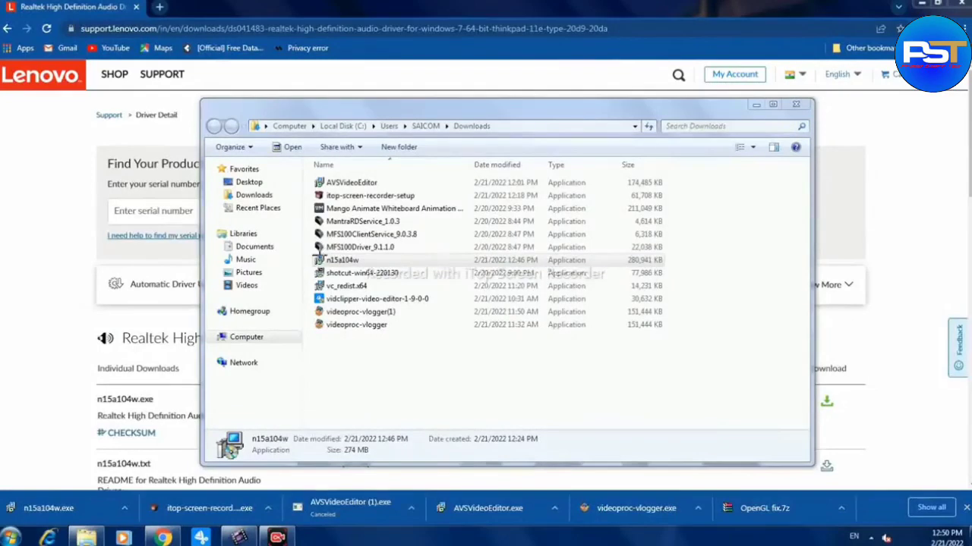
left_click_drag(332, 265, 389, 266)
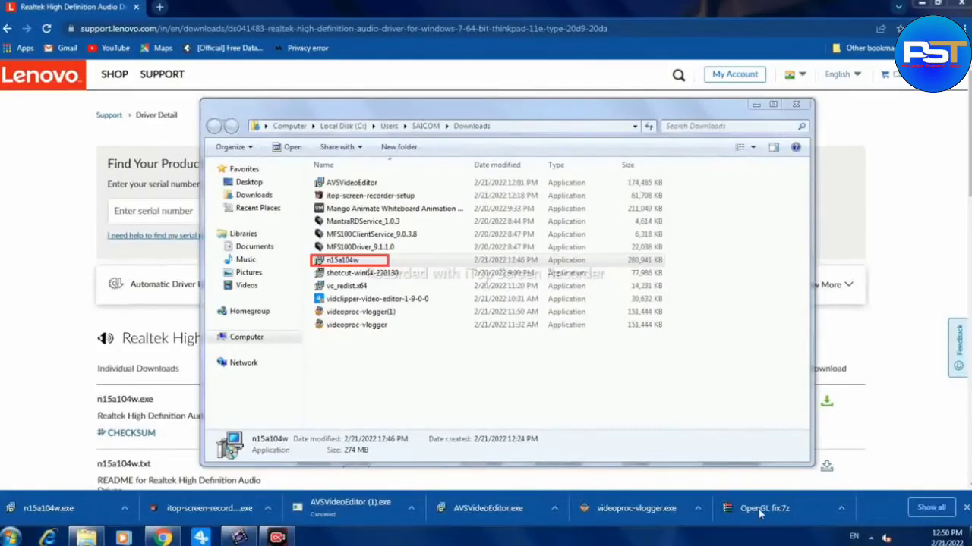
Step: Launch the n15a104w installer from the Downloads folder and allow it to run past the security warning
left_click(361, 262)
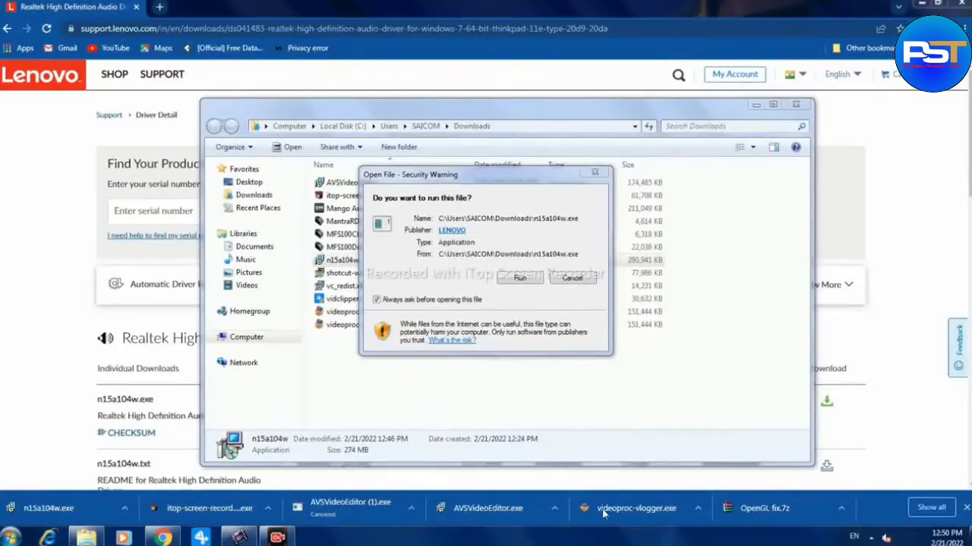
left_click(521, 279)
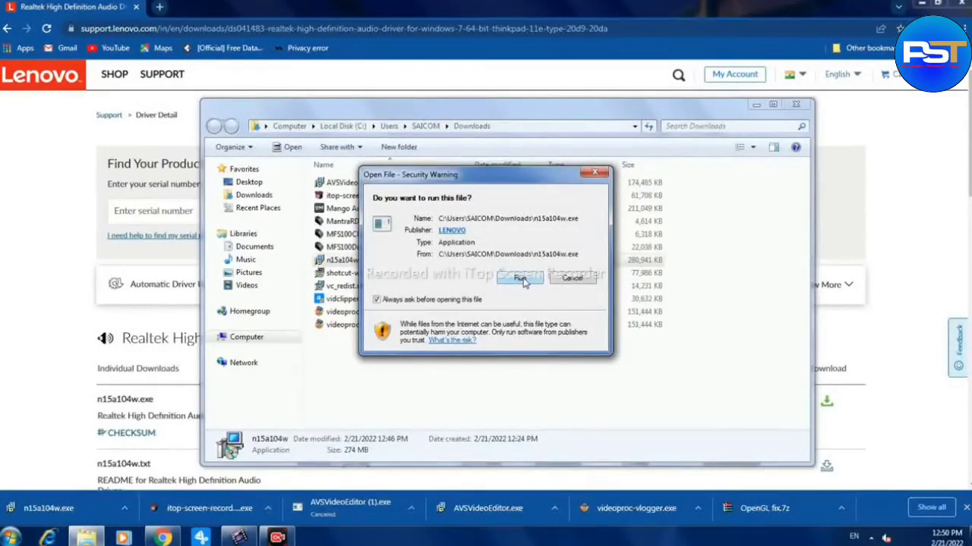
left_click(521, 280)
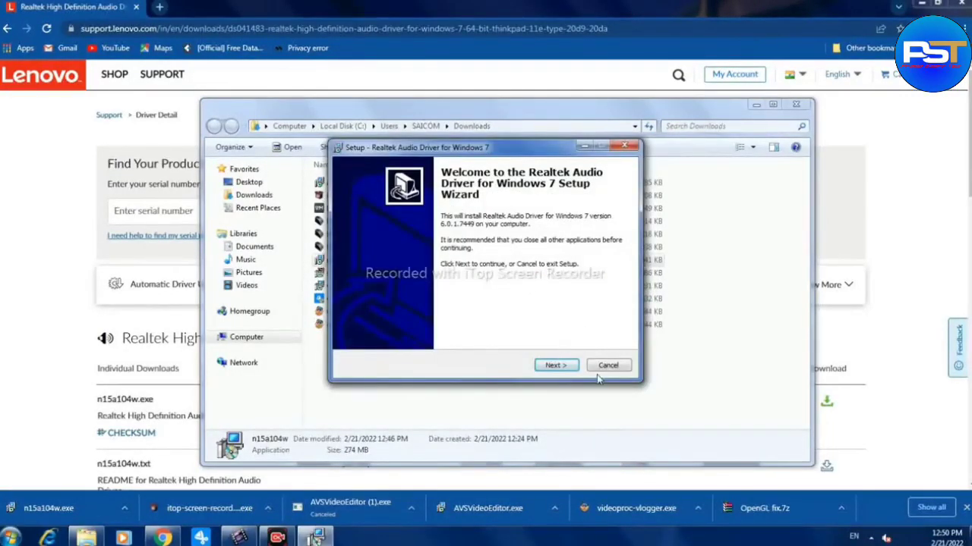
Step: Accept the license agreement and complete the Realtek Audio Driver for Windows 7 setup with destination C:\DRIVERS\WIN\Audio
left_click(556, 366)
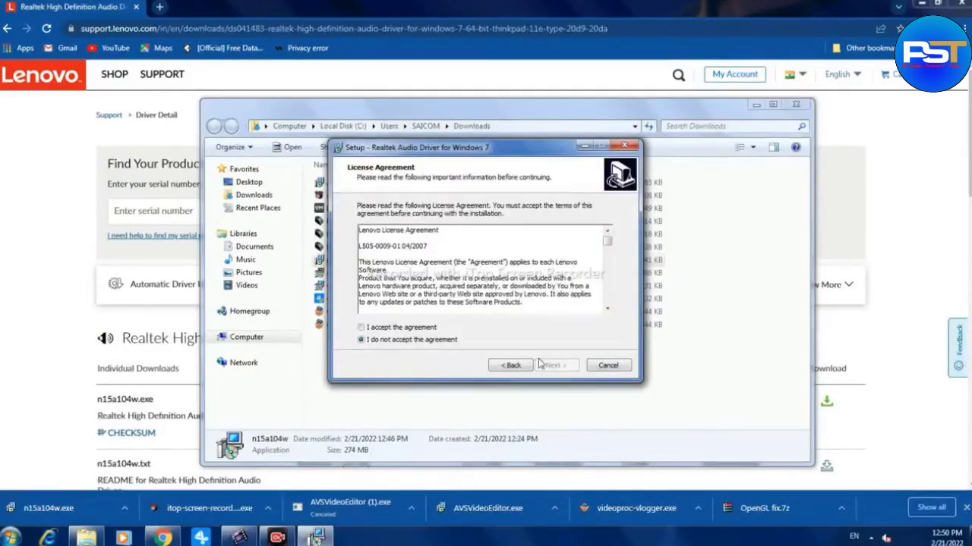
left_click(364, 328)
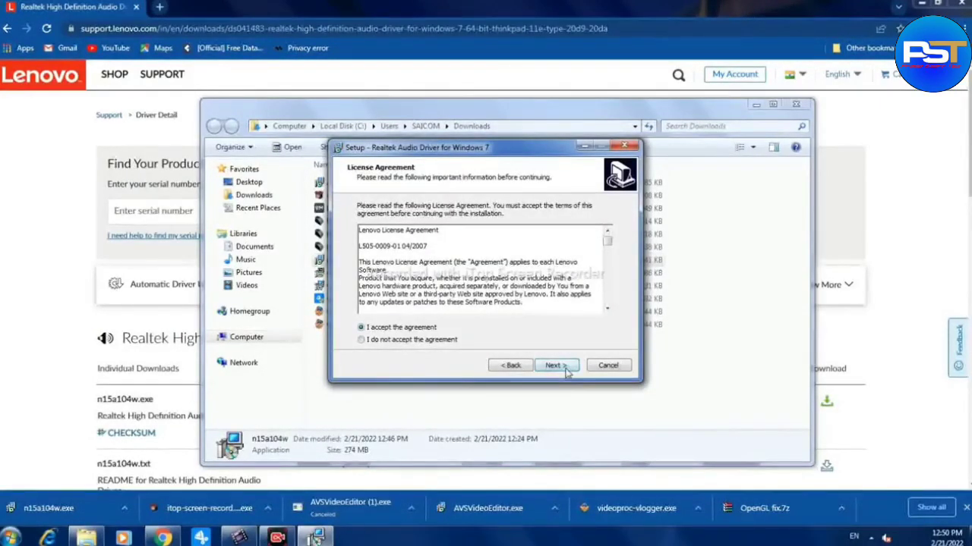
left_click(565, 369)
left_click(556, 366)
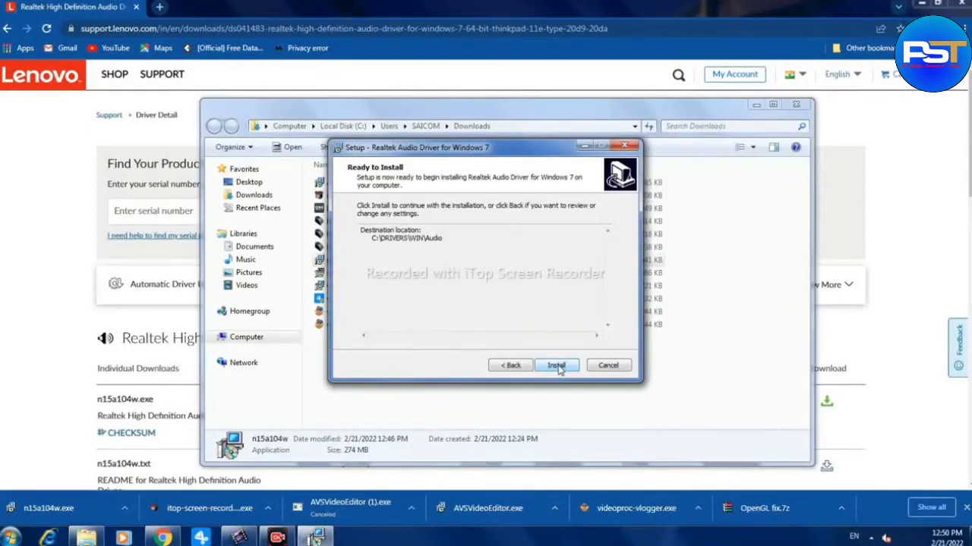
left_click(556, 366)
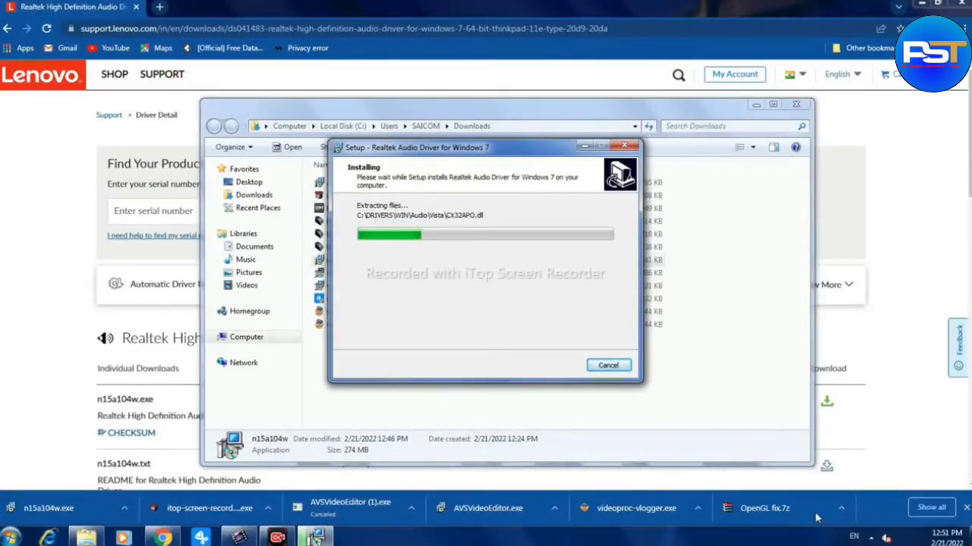
left_click(556, 366)
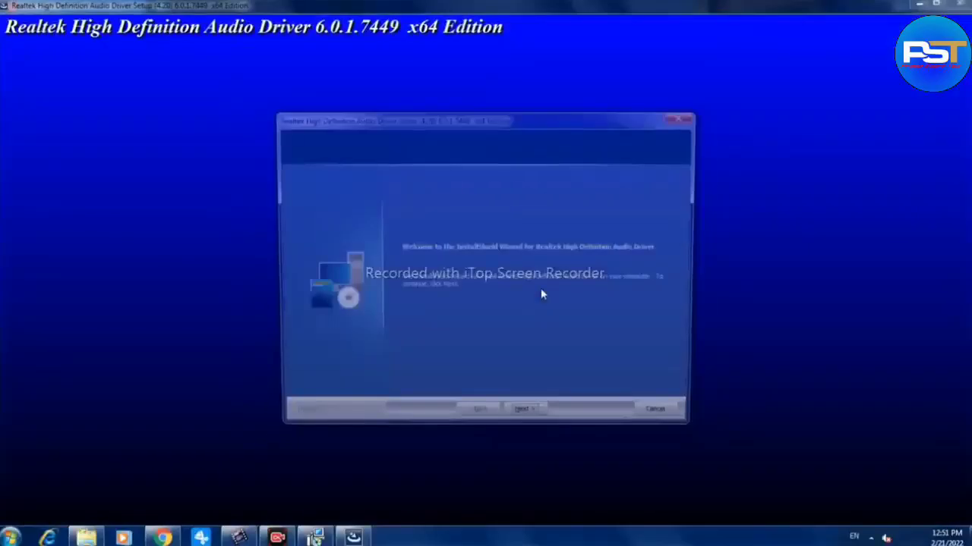
Step: Proceed through the Realtek InstallShield wizard and finish it with the option to restart the computer now
left_click(528, 420)
left_click(528, 420)
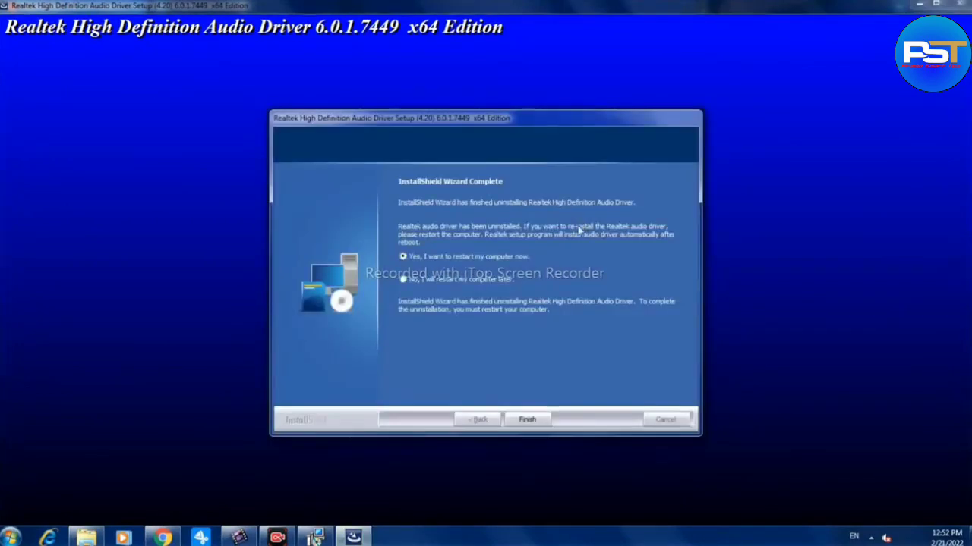
left_click(534, 423)
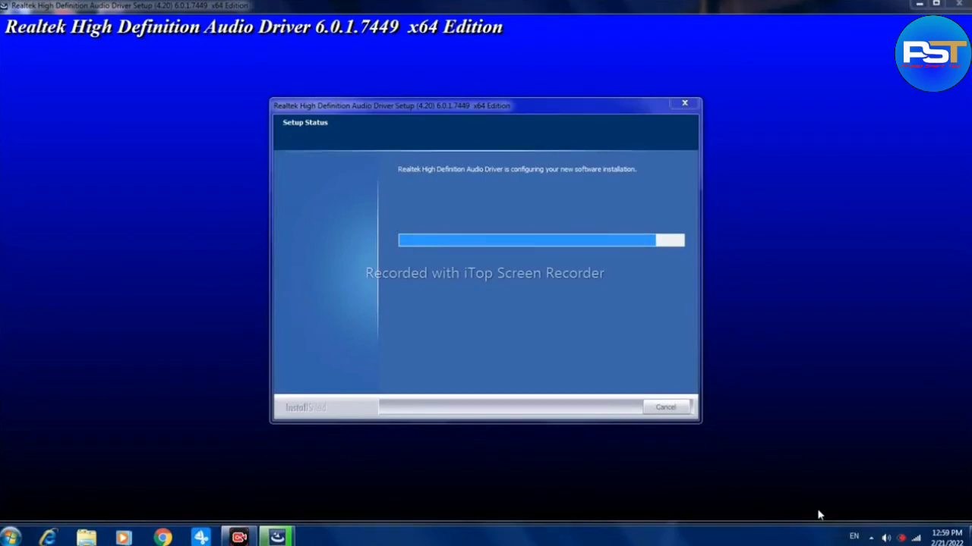
Step: Check the system volume slider while the driver setup runs, and close the volume control
left_click(886, 538)
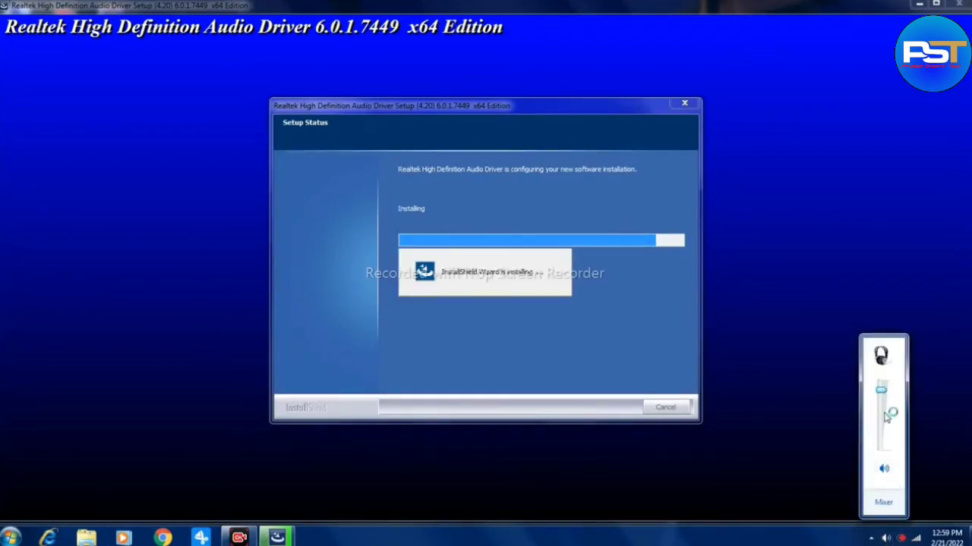
mouse_move(884, 390)
left_mouse_down()
mouse_move(884, 410)
mouse_move(880, 389)
left_mouse_up()
left_click(886, 539)
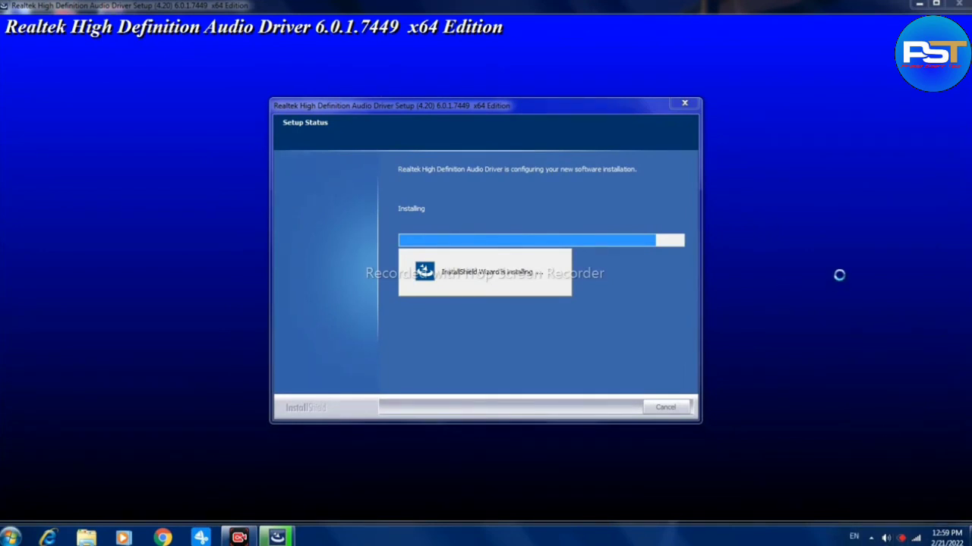